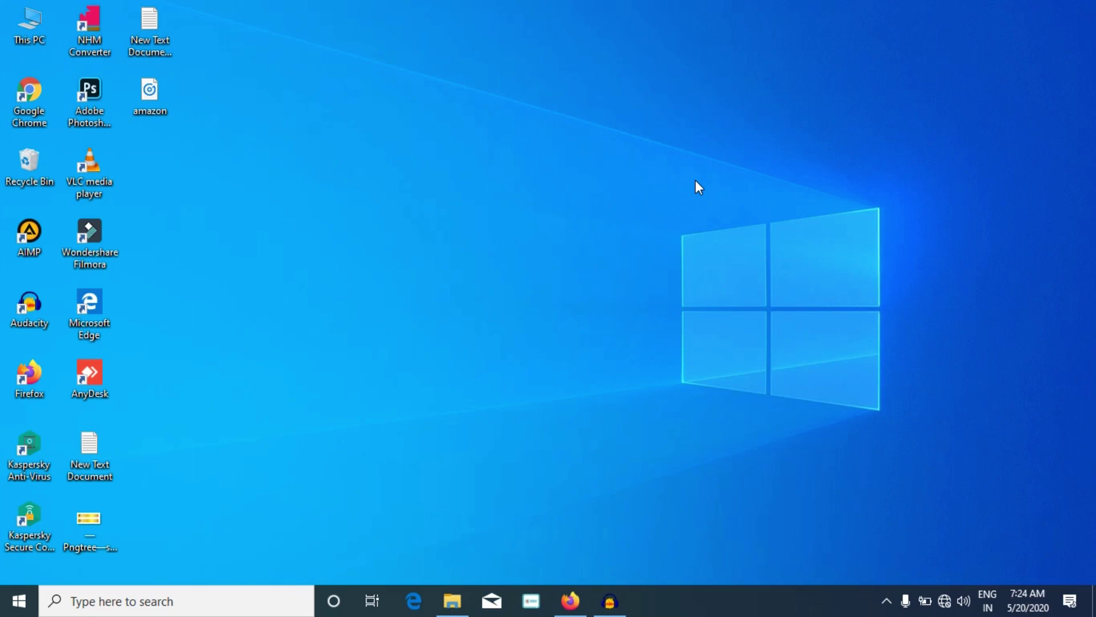
Step: Open Task Manager from the taskbar's context options and close its window again
right_click(735, 603)
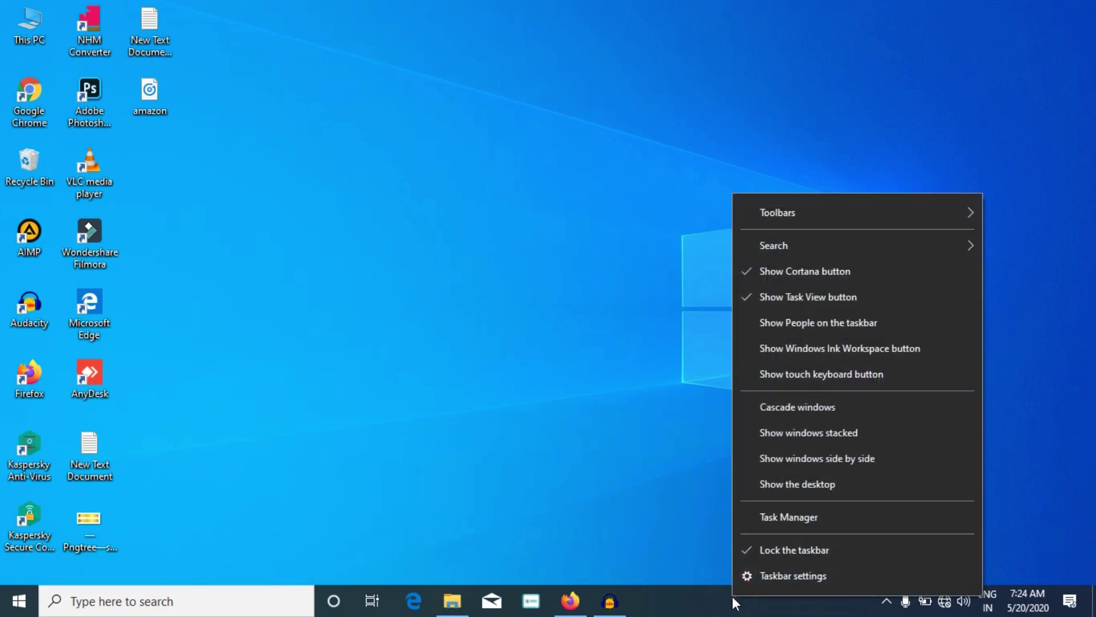
left_click(786, 517)
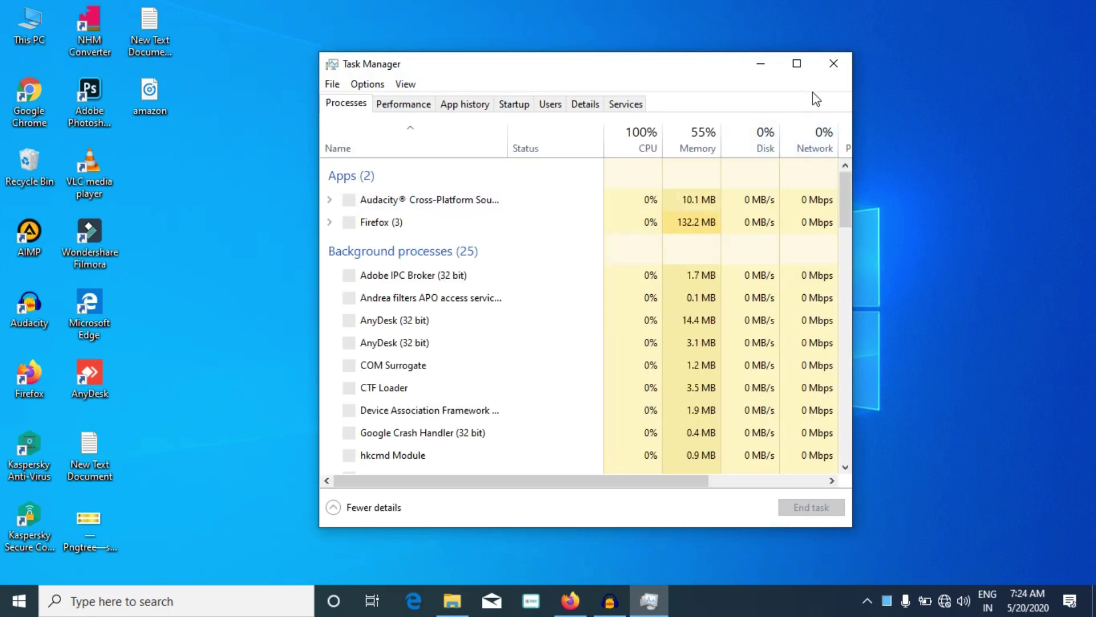
left_click(827, 70)
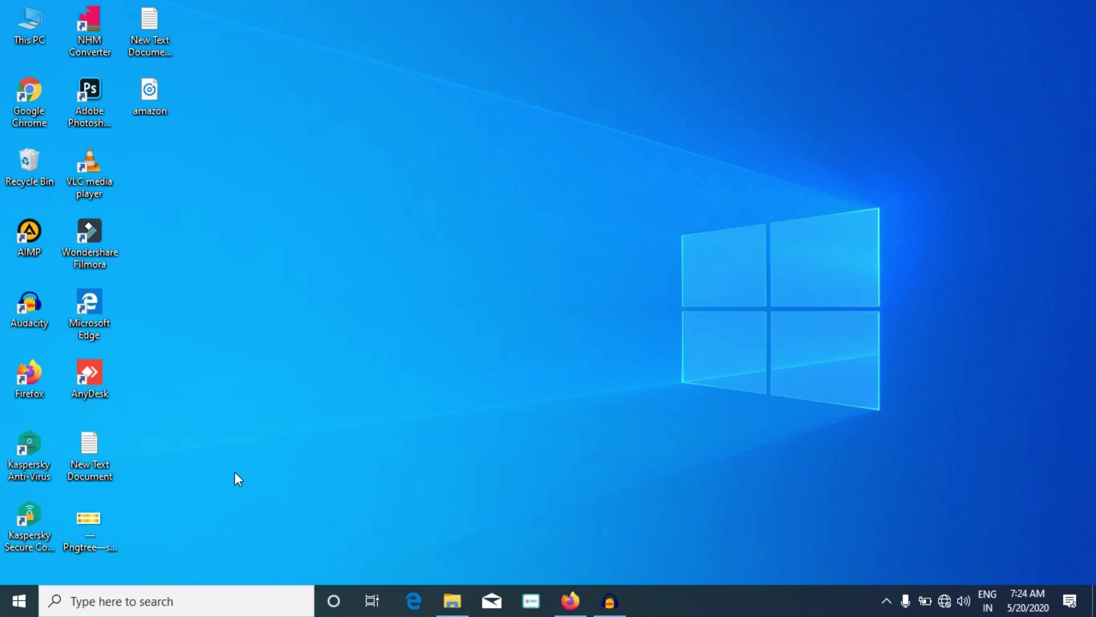
Step: Open Task Manager through the Windows quick-link options for system tools and close it again
key("super+x")
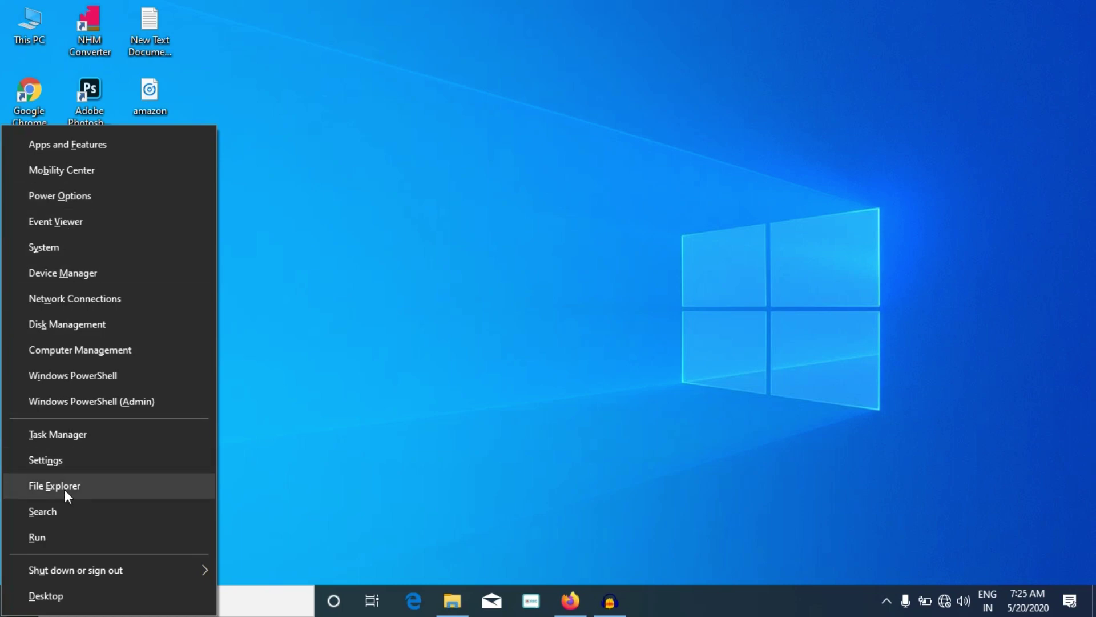
left_click(77, 442)
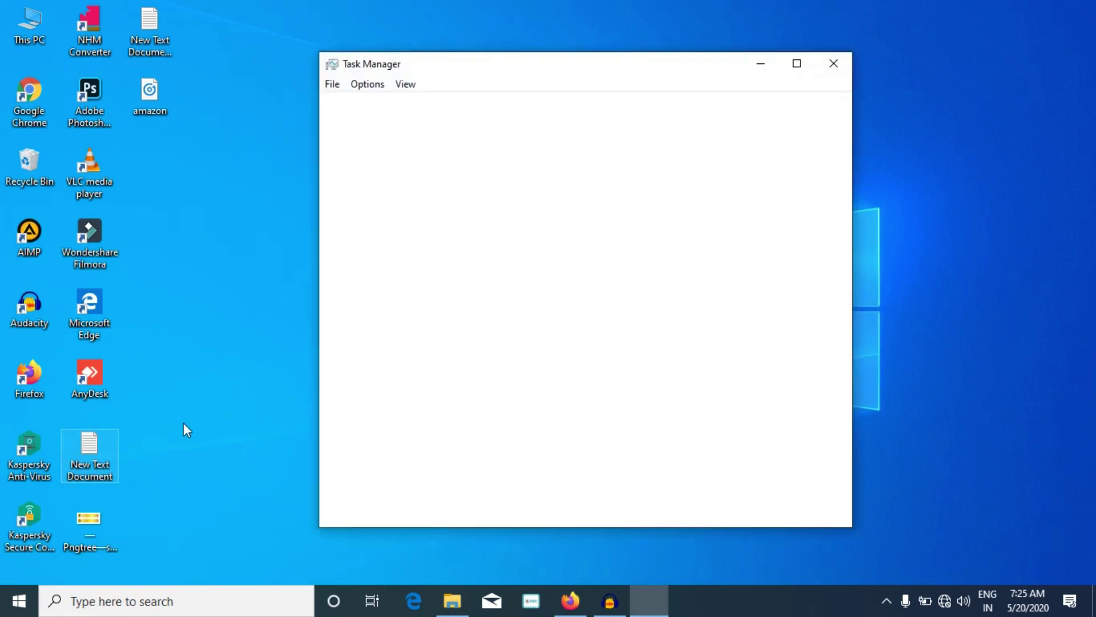
left_click(834, 64)
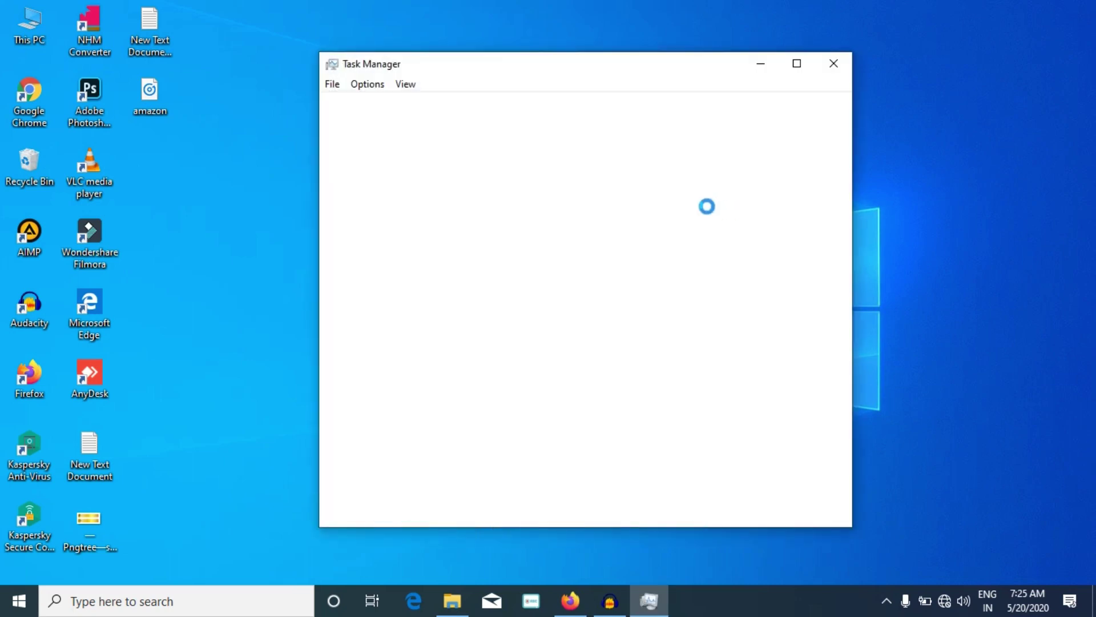
left_click(831, 65)
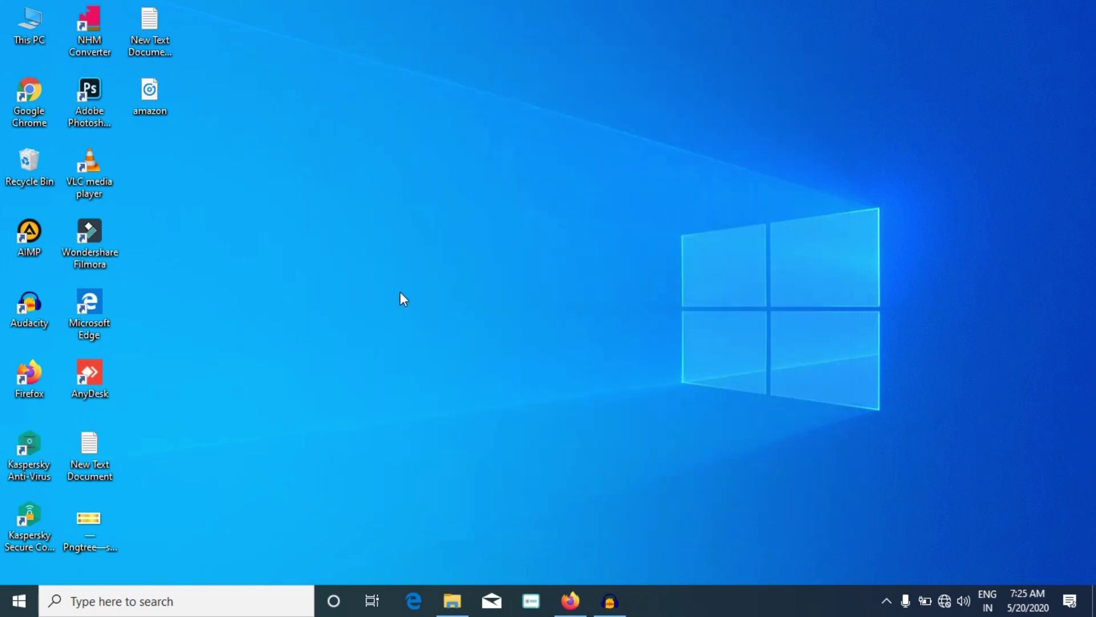
Step: Launch Task Manager through the Windows security options and maximize its window
key("ctrl+alt+Delete")
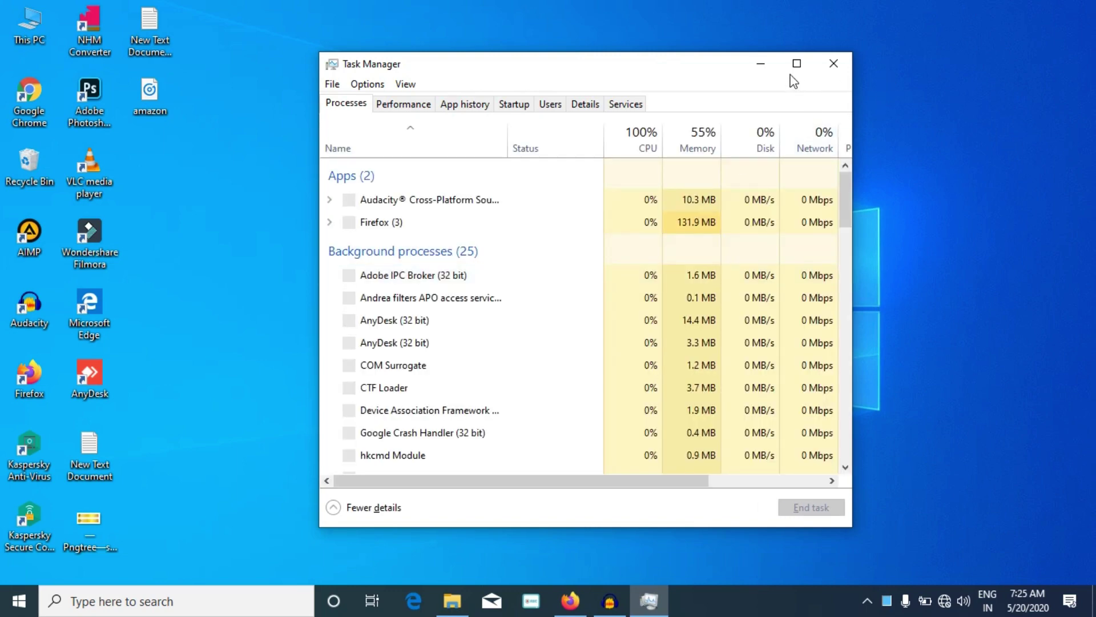
left_click(797, 64)
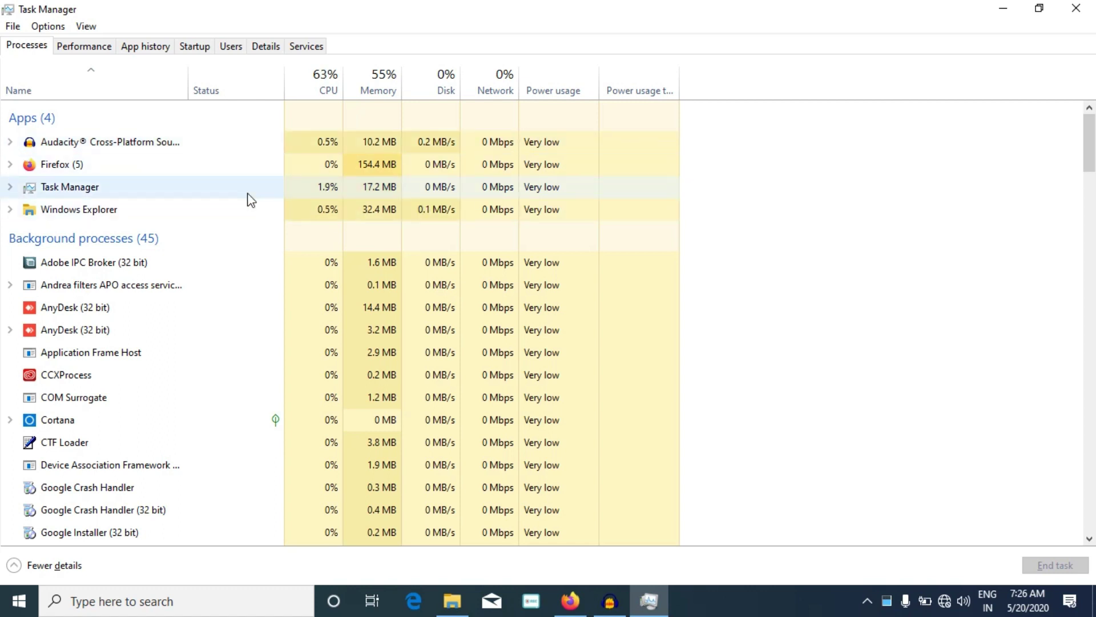
Step: Show the available actions for the Firefox app, including End task, and dismiss them without choosing one
left_click(276, 172)
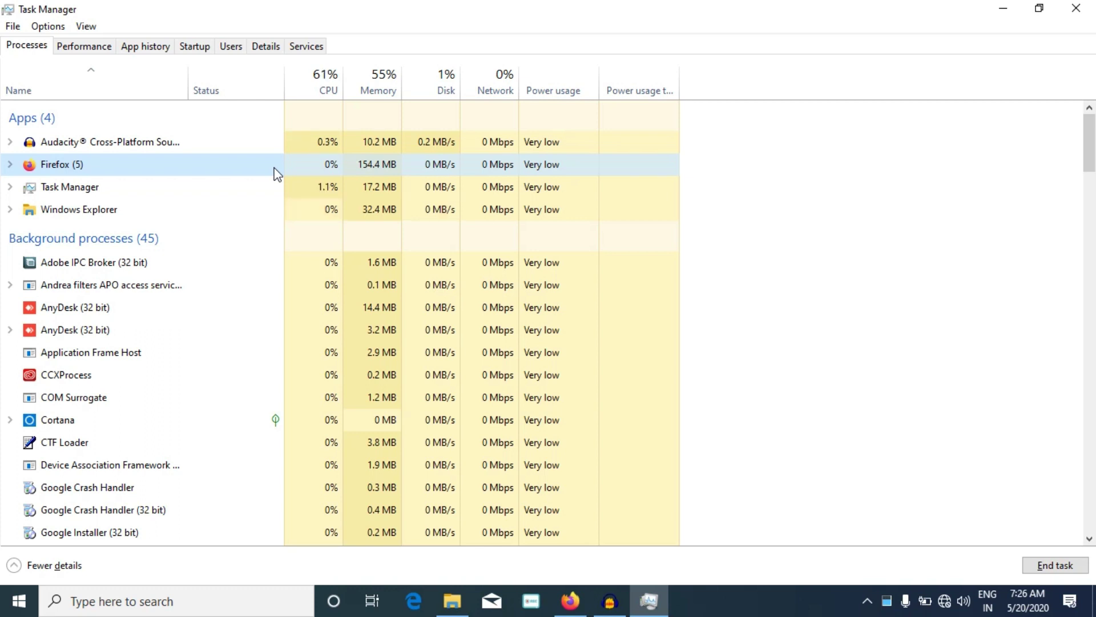
right_click(276, 173)
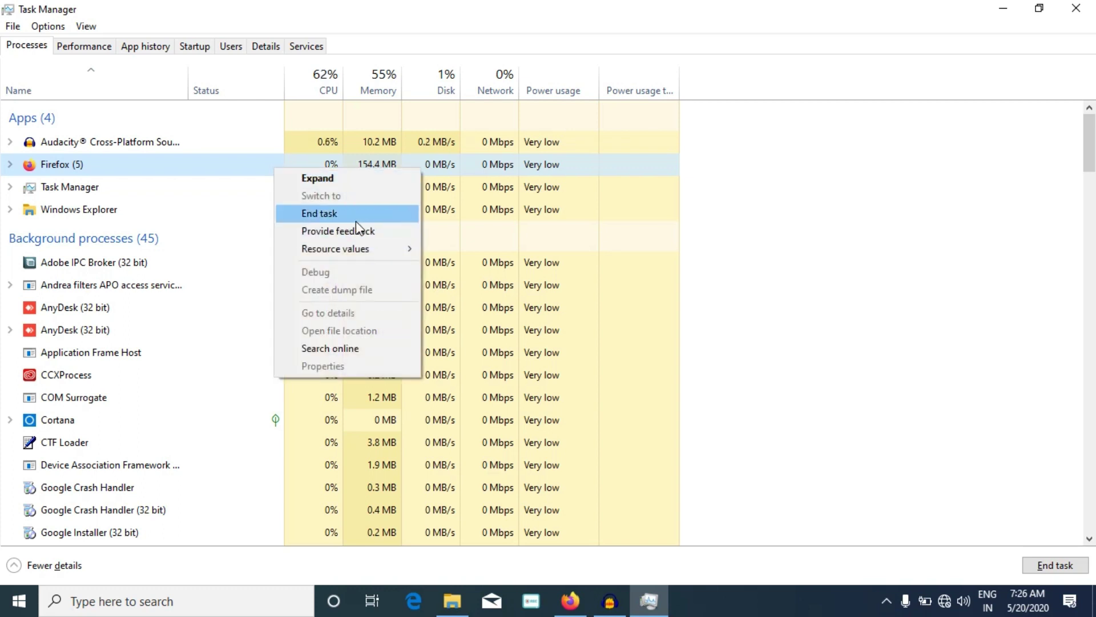
left_click(733, 214)
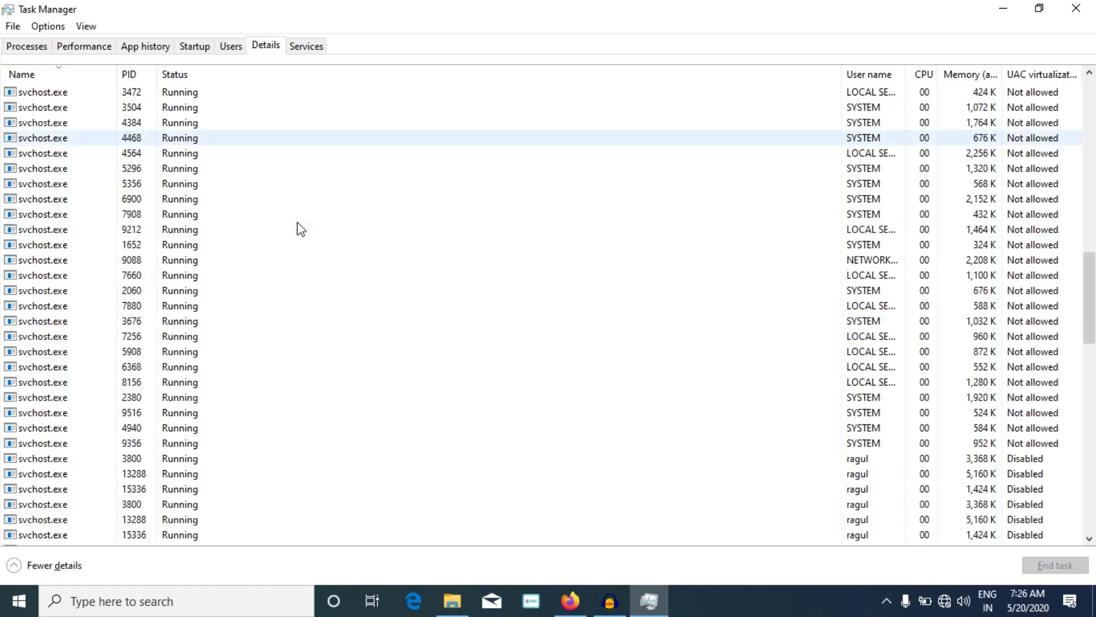
Step: Find the firefox.exe process with PID 14228 in the detailed process list, analyze its wait chain and close the analysis
scroll(297, 221, "down", 3)
scroll(298, 223, "down", 9)
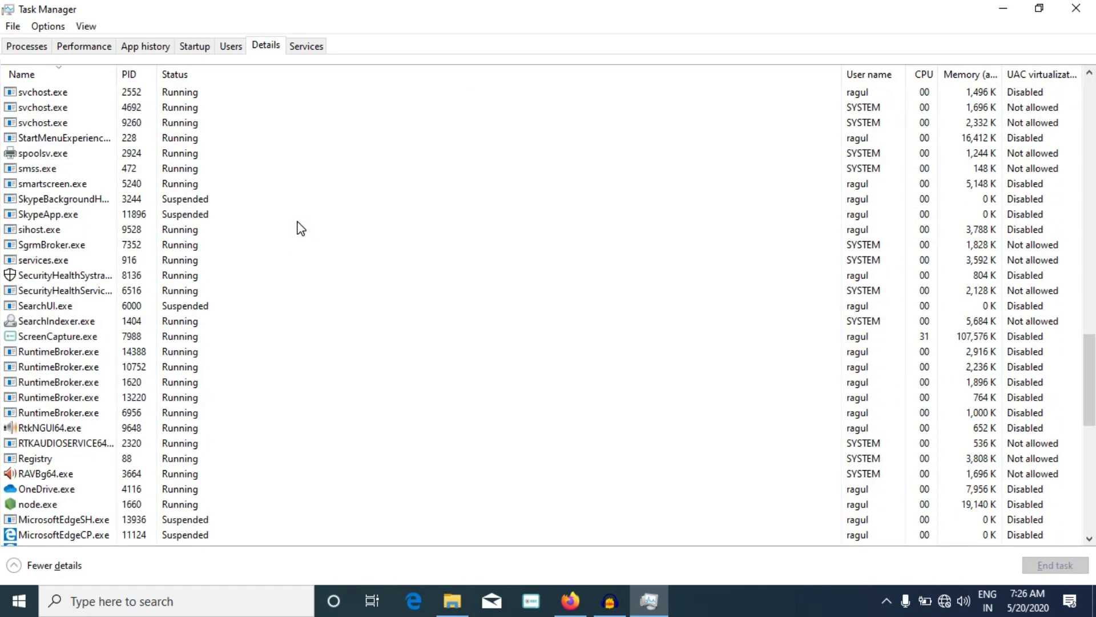
scroll(299, 227, "down", 2)
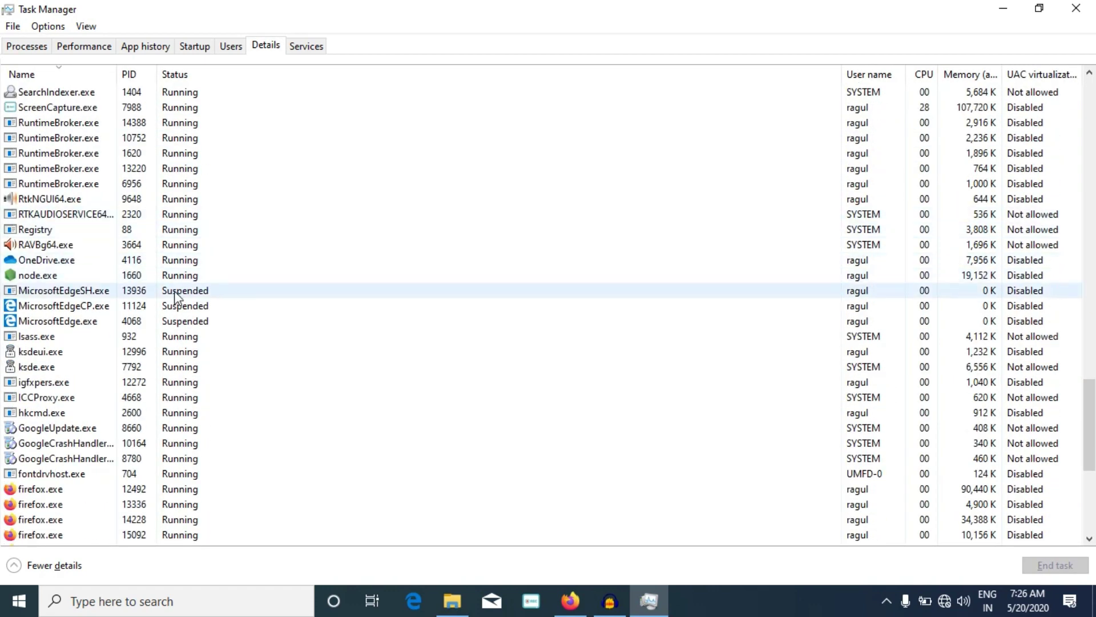
scroll(131, 274, "up", 8)
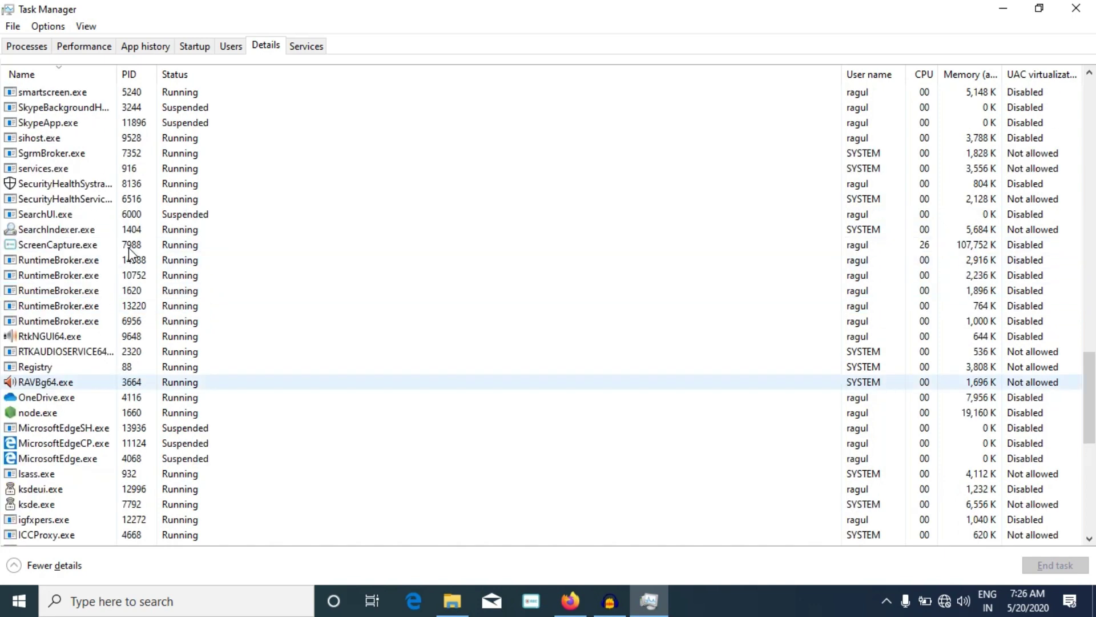
scroll(131, 251, "up", 15)
scroll(81, 333, "down", 20)
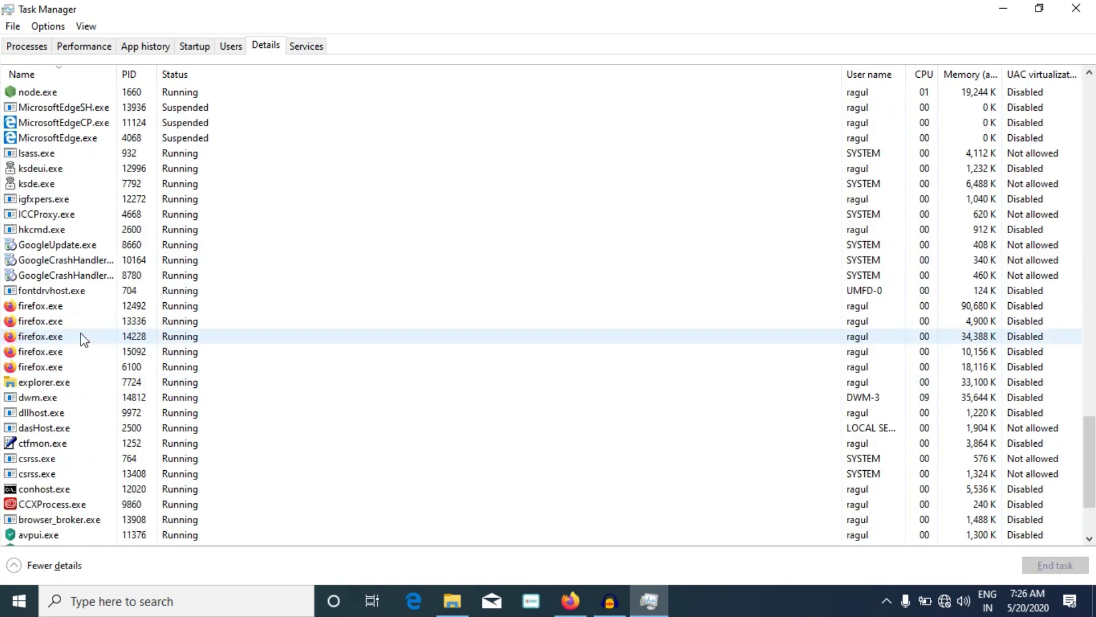
scroll(257, 299, "up", 5)
scroll(257, 299, "down", 7)
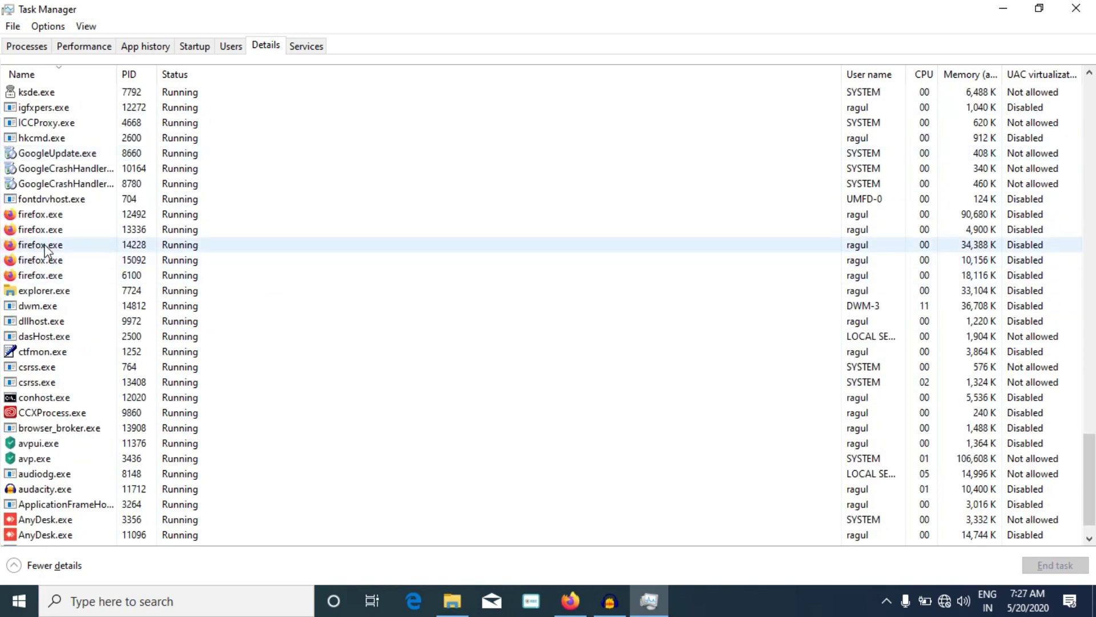
left_click(45, 249)
right_click(46, 247)
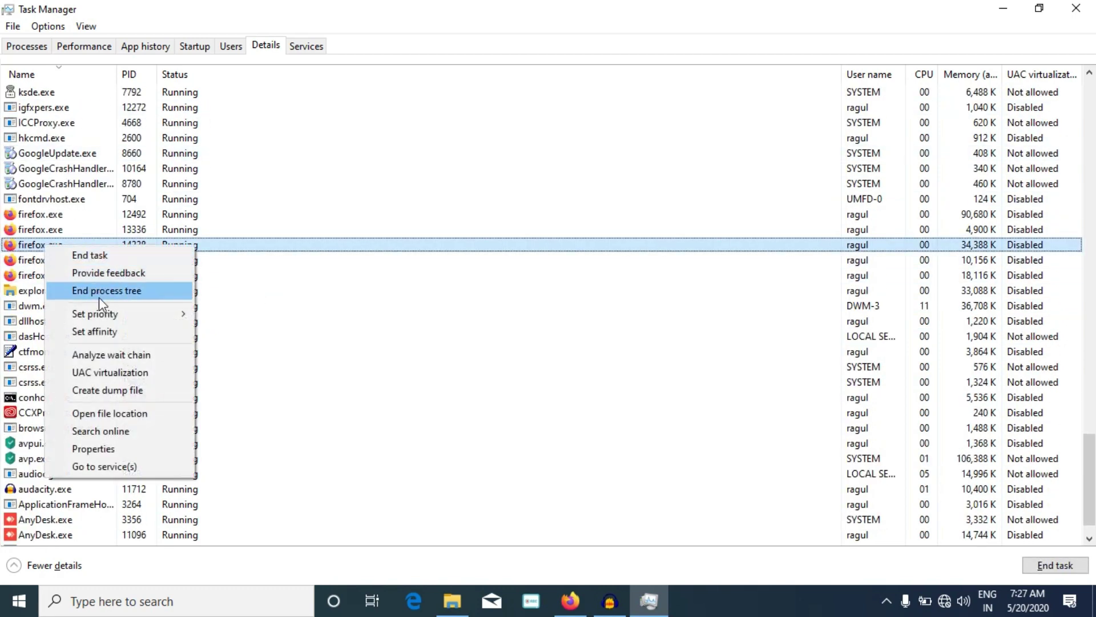
left_click(77, 355)
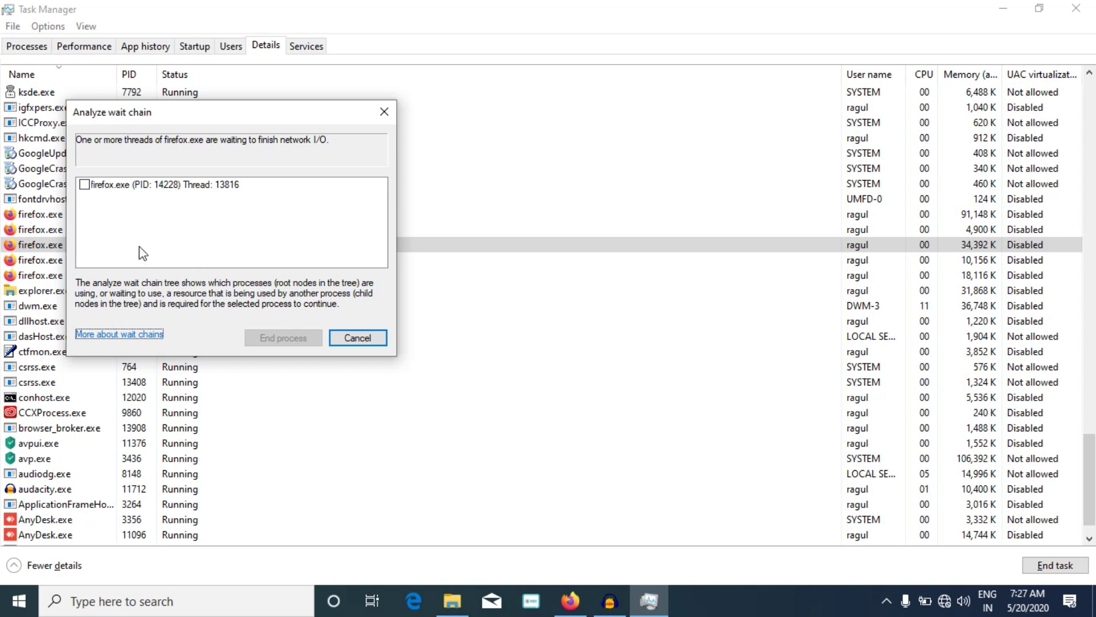
left_click(355, 339)
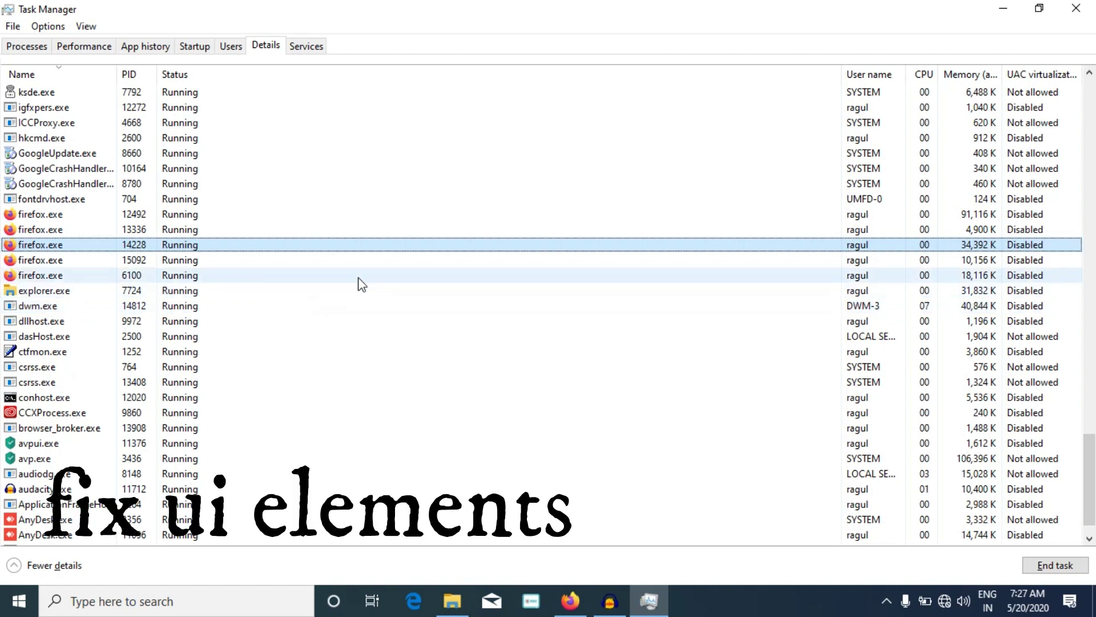
Step: Return to the Processes overview and view the actions for Windows Explorer, including Restart, without choosing one
scroll(361, 284, "up", 20)
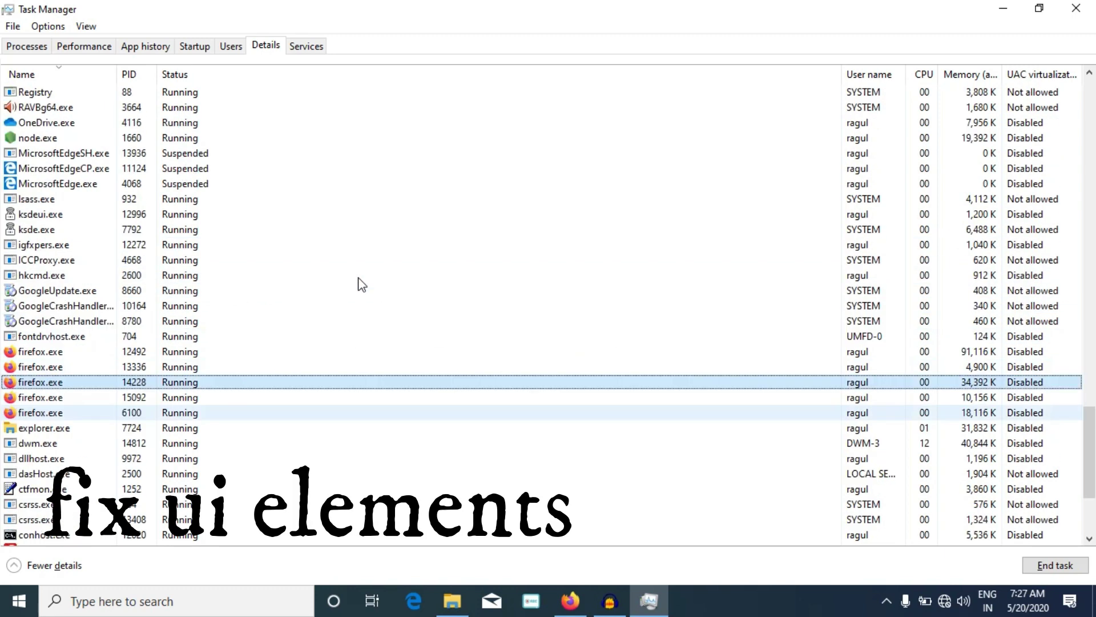
scroll(361, 284, "up", 5)
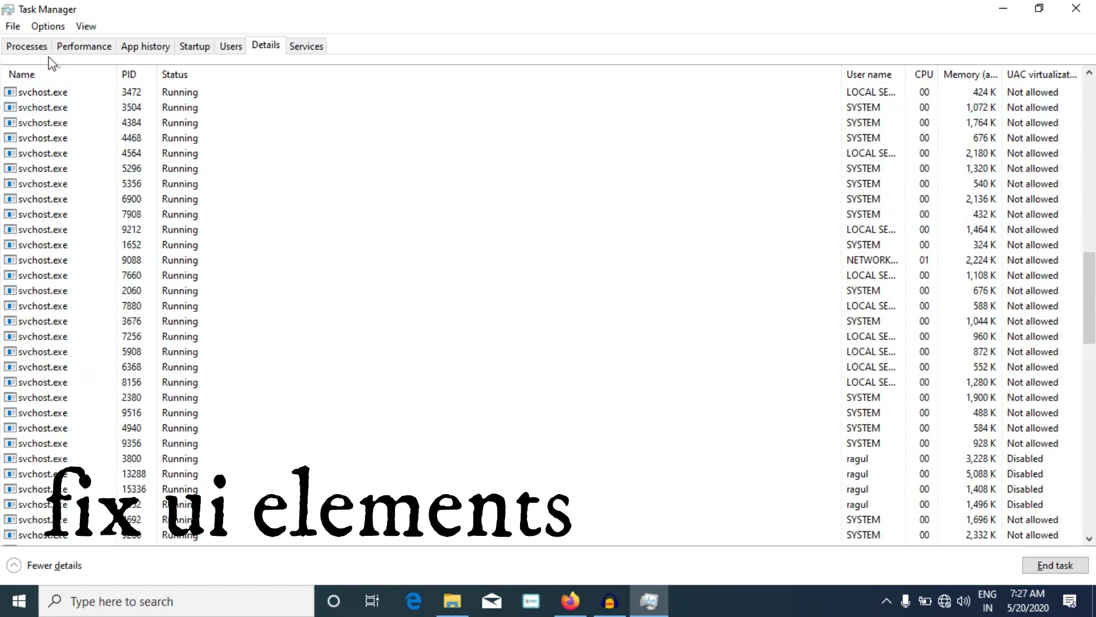
left_click(27, 46)
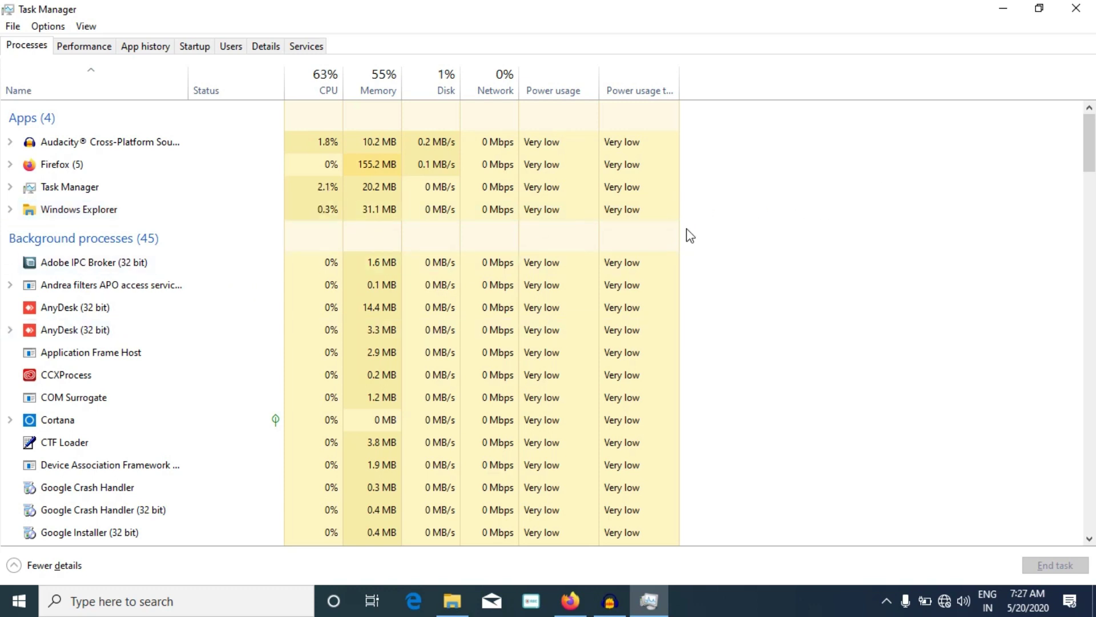
right_click(222, 218)
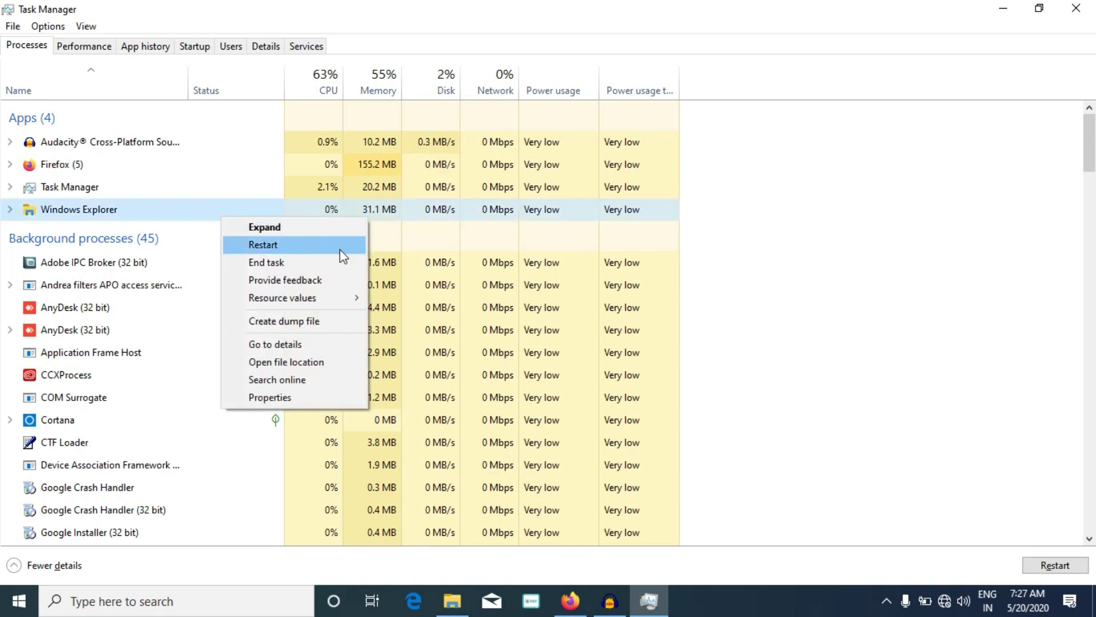
left_click(784, 242)
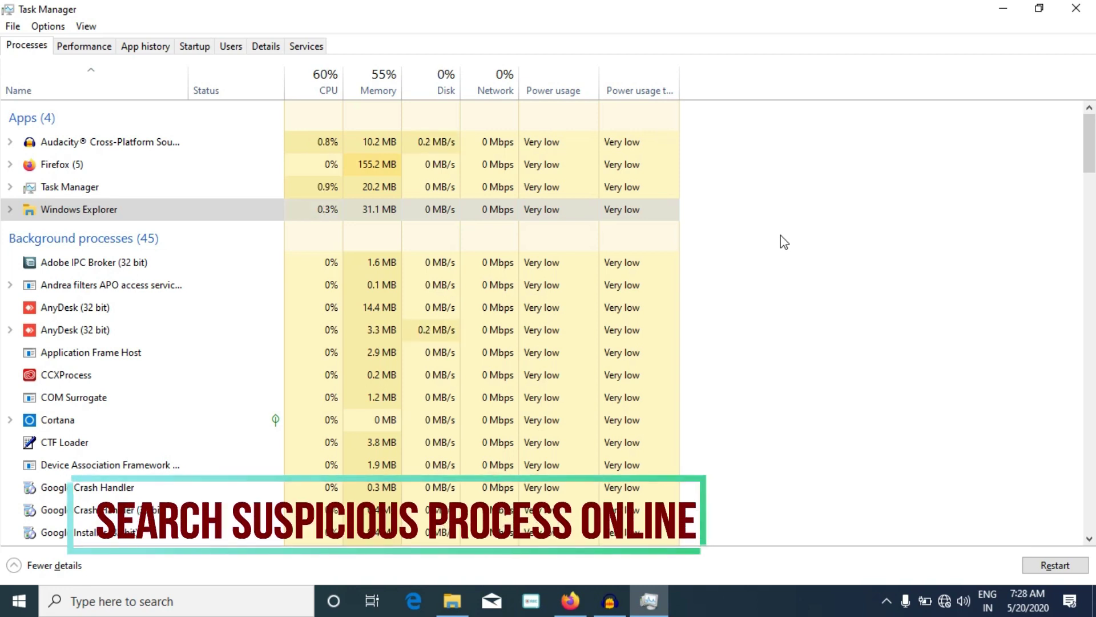
Step: Select the Audacity app and view its available actions, including Search online, without choosing one
left_click(142, 174)
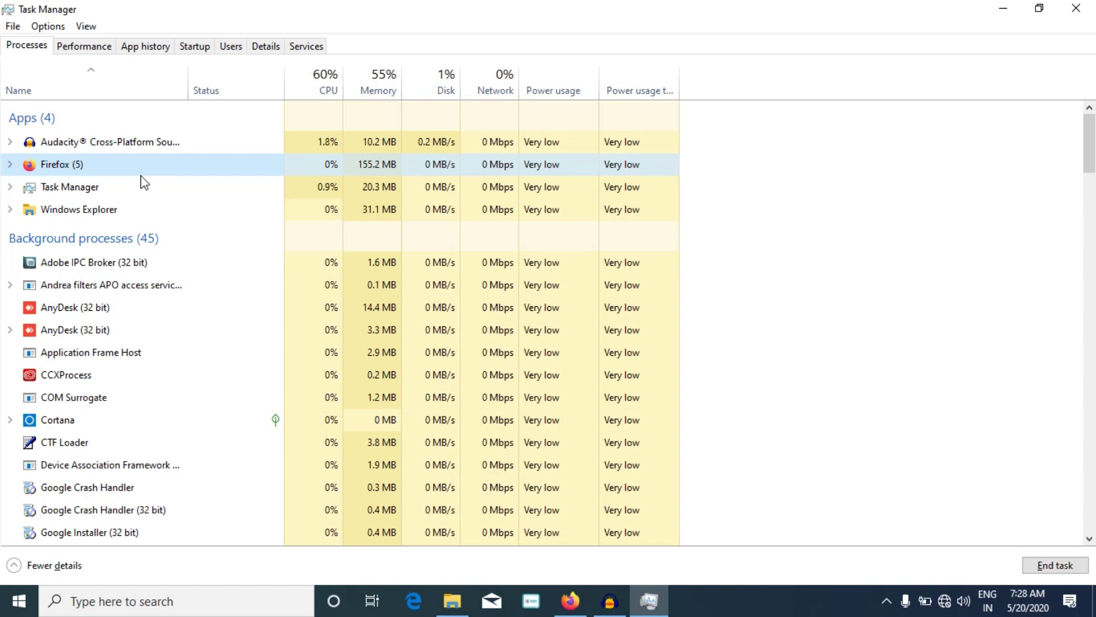
left_click(172, 150)
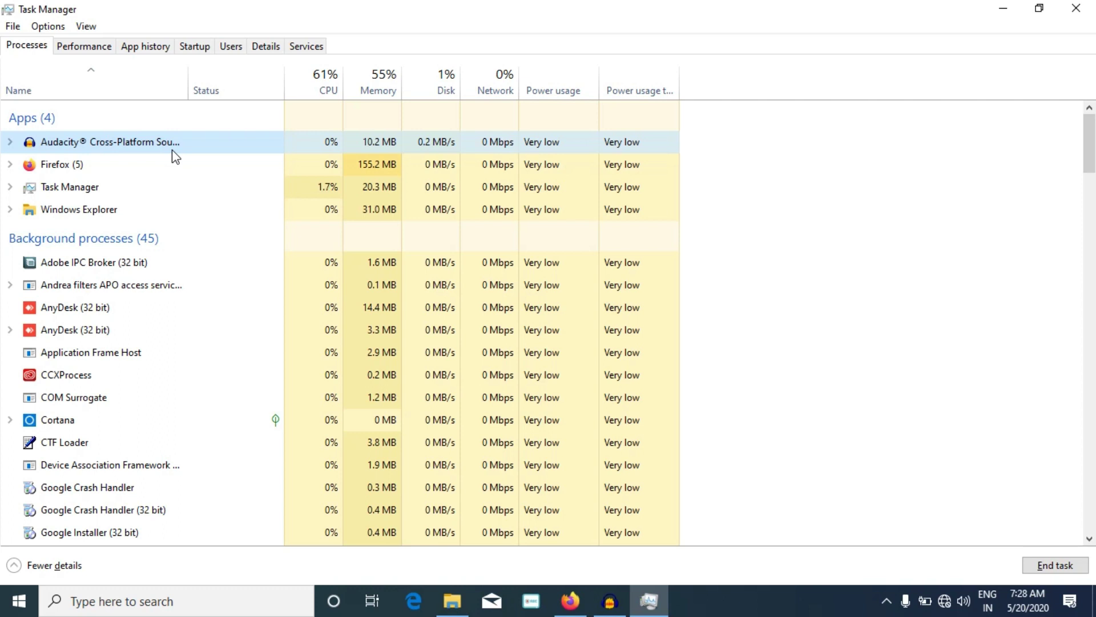
right_click(173, 149)
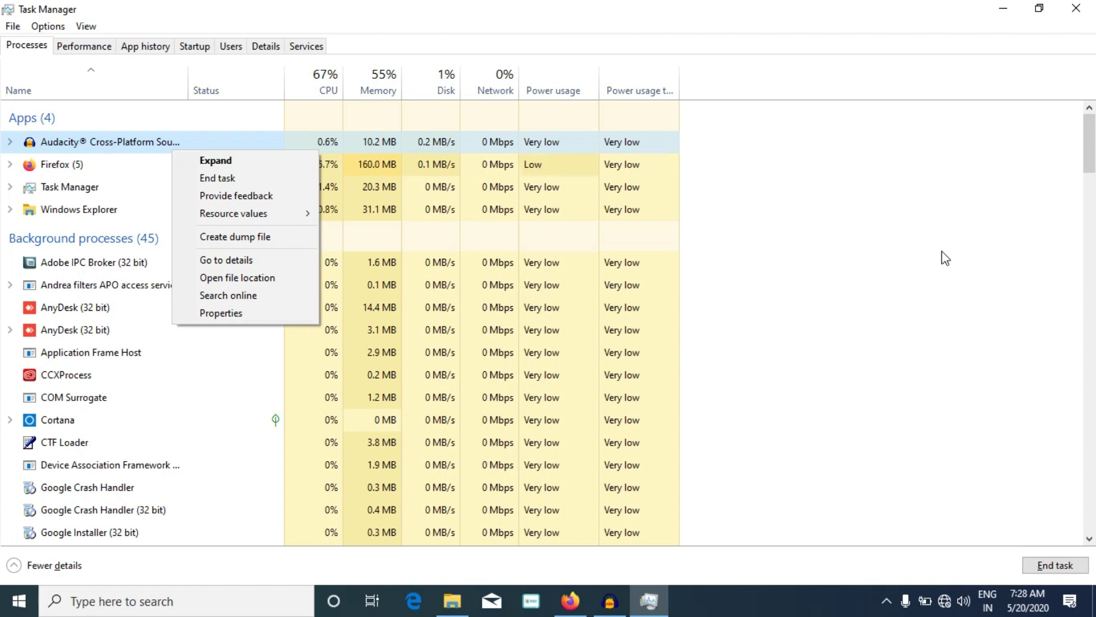
left_click(946, 258)
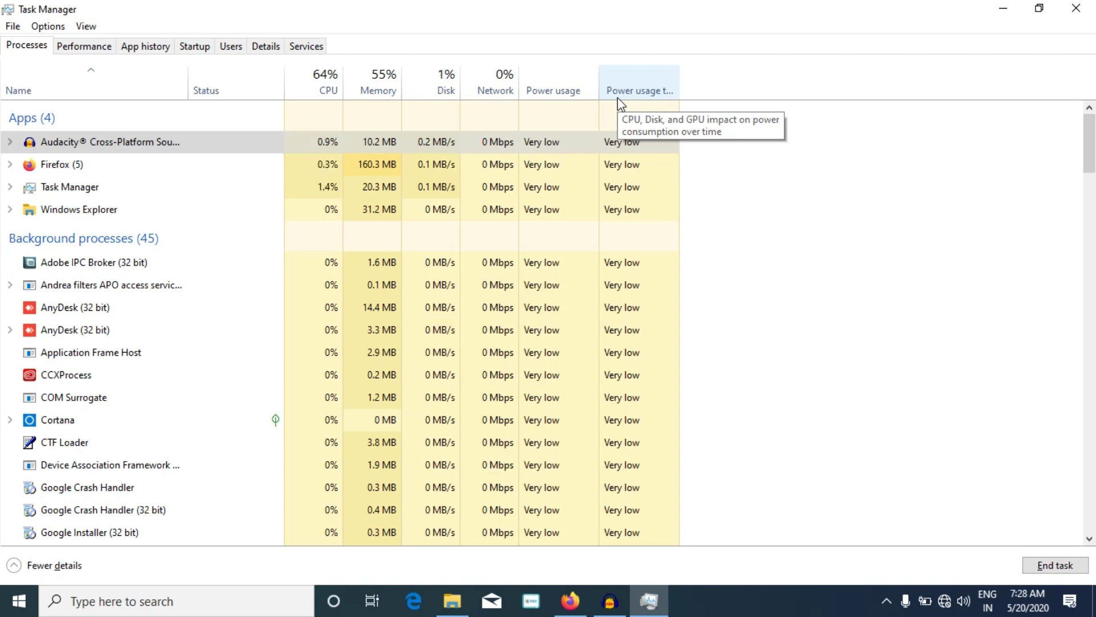
Step: Sort the process list by status in ascending order and add the Type column
left_click(200, 91)
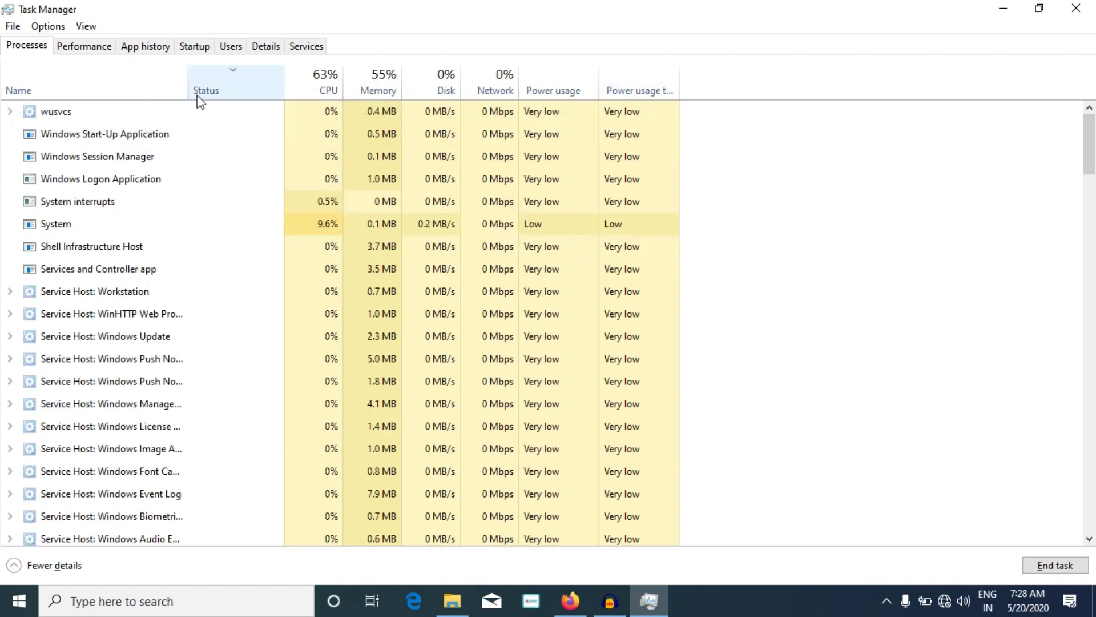
left_click(198, 97)
right_click(200, 99)
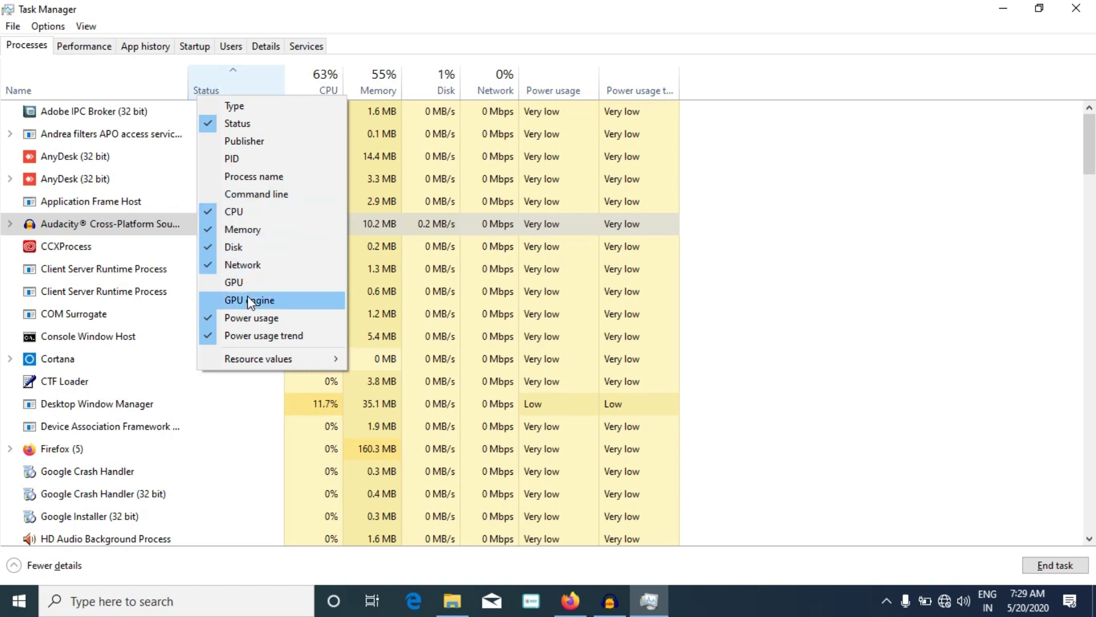
left_click(234, 107)
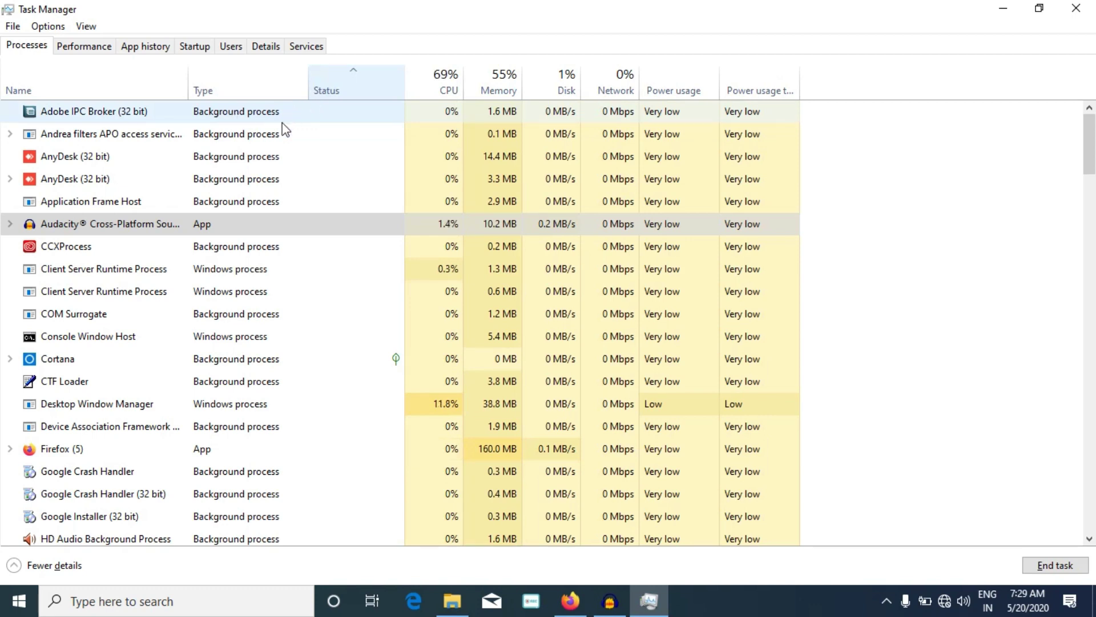
Step: Add the Process name column to the process list
right_click(355, 84)
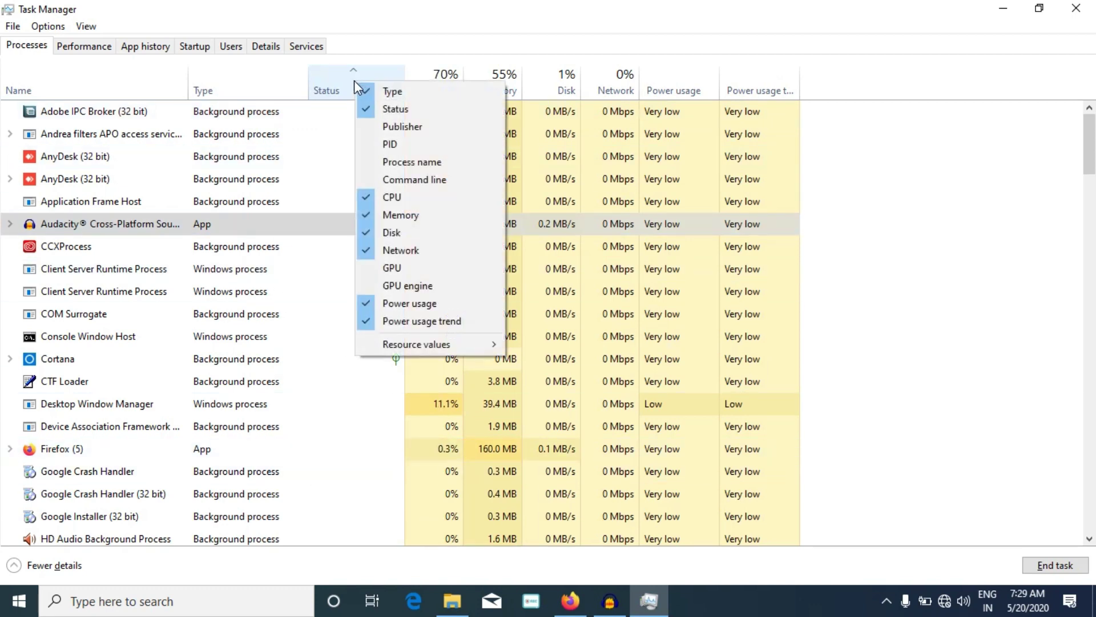
left_click(396, 164)
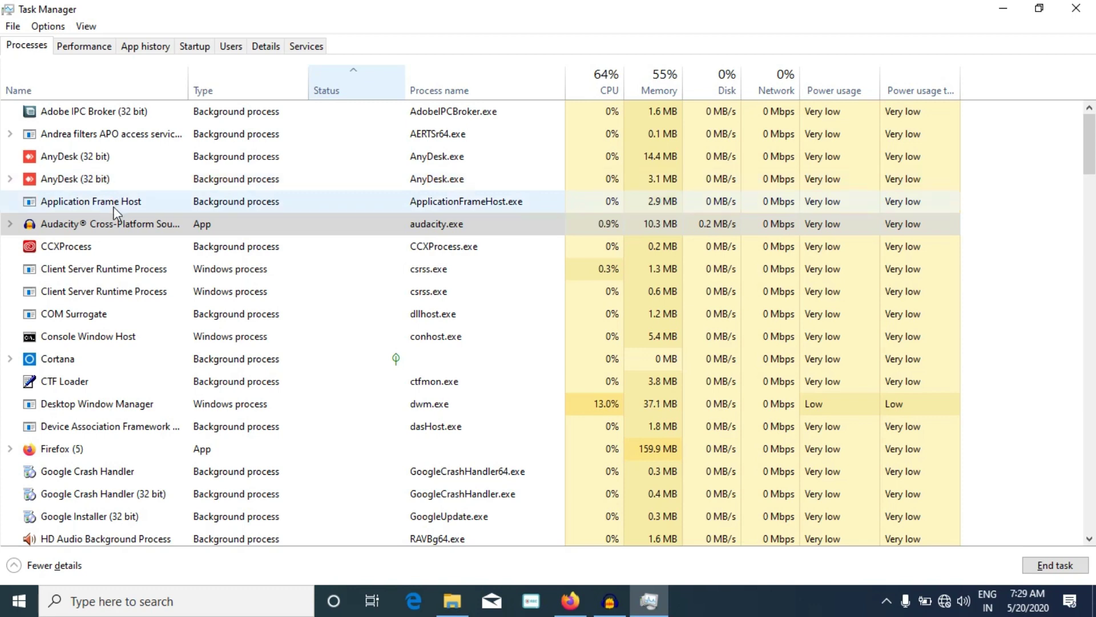
left_click(32, 49)
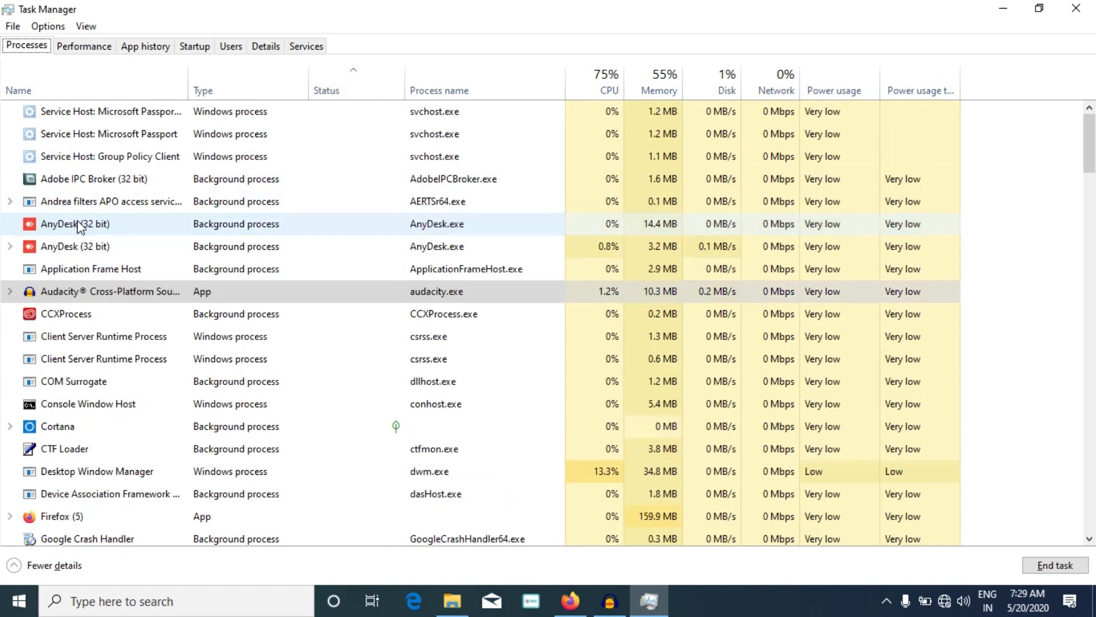
Step: Open the file location of the Audacity app from the process list and close the folder window
left_click(86, 293)
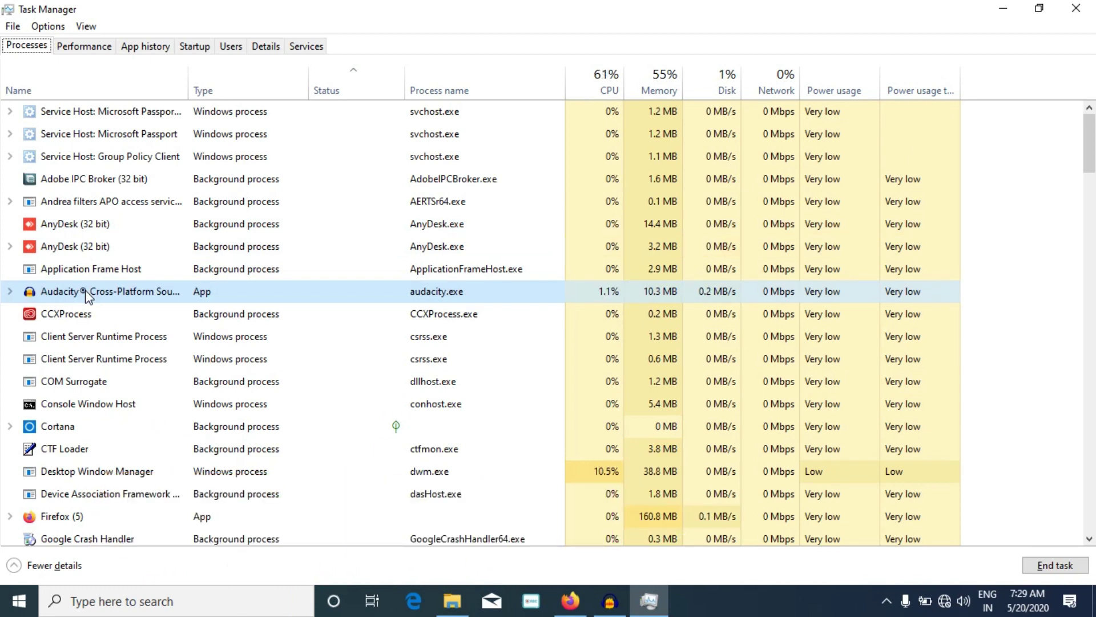
right_click(85, 293)
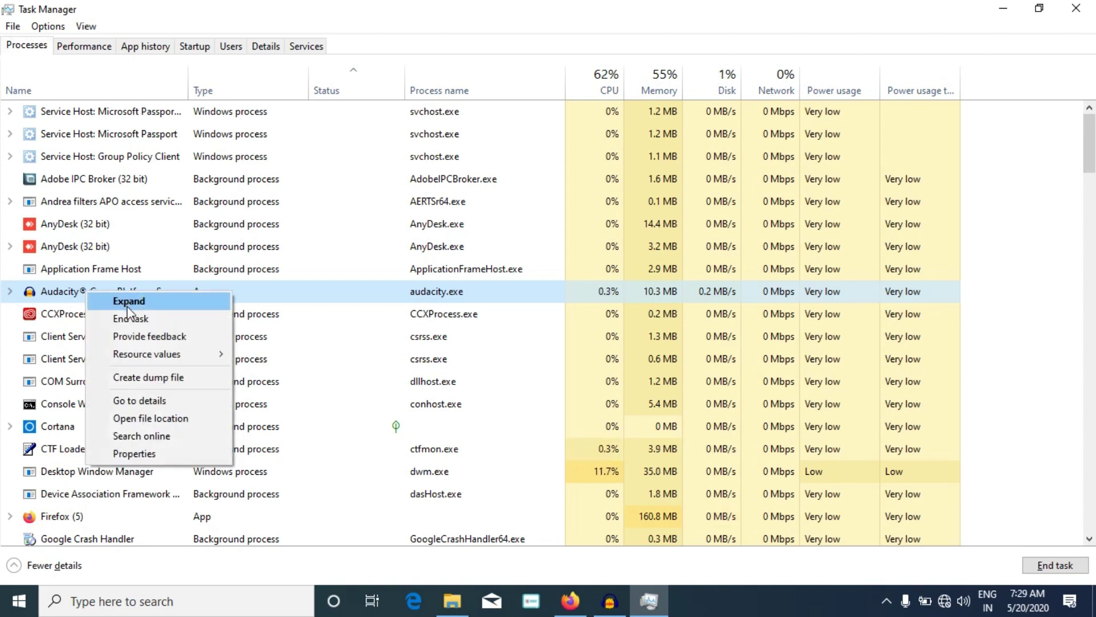
left_click(152, 418)
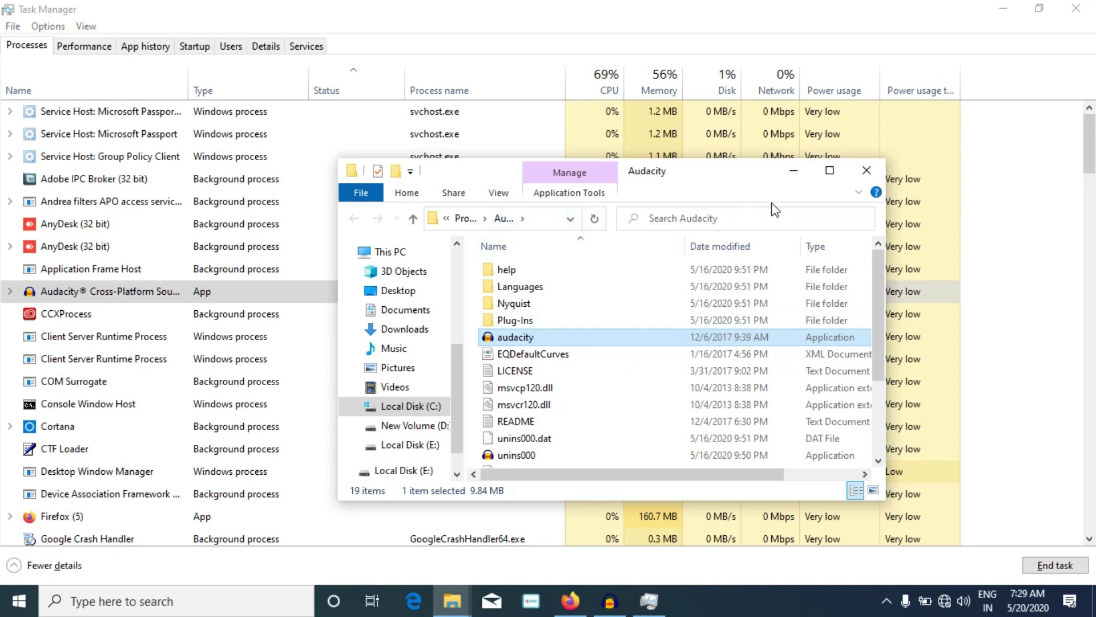
left_click(867, 170)
scroll(137, 351, "down", 5)
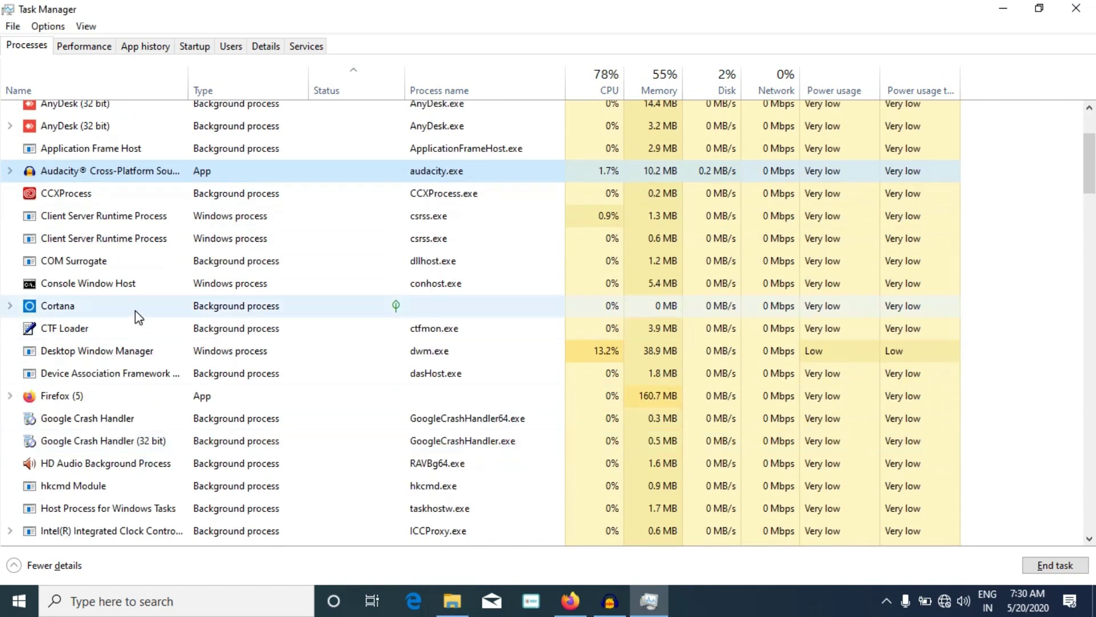
scroll(148, 343, "down", 2)
scroll(165, 366, "up", 3)
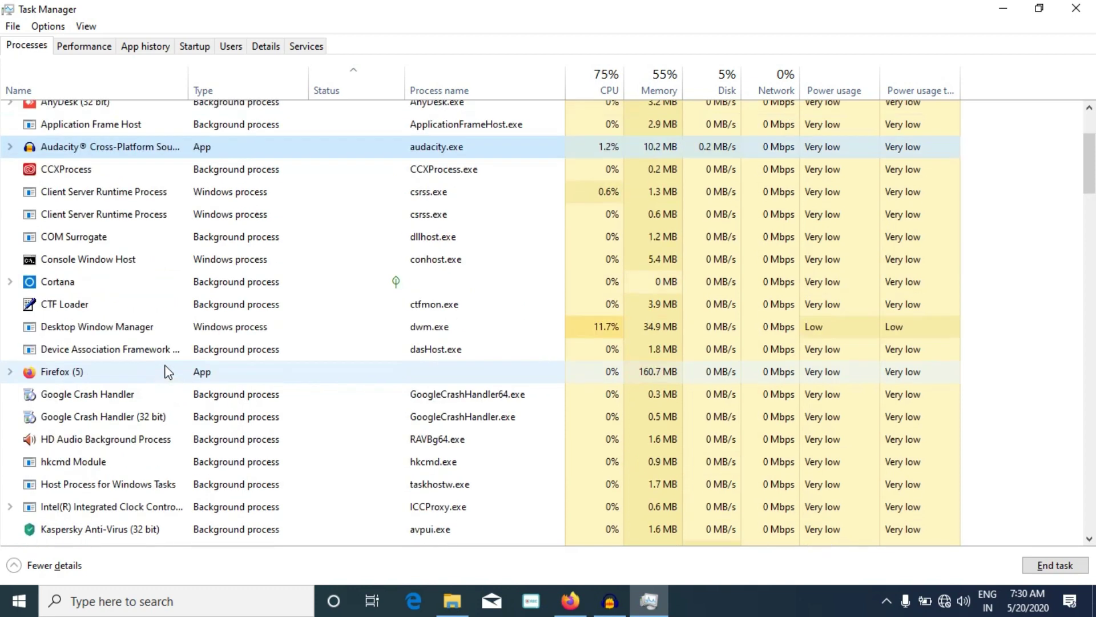
scroll(167, 368, "up", 1)
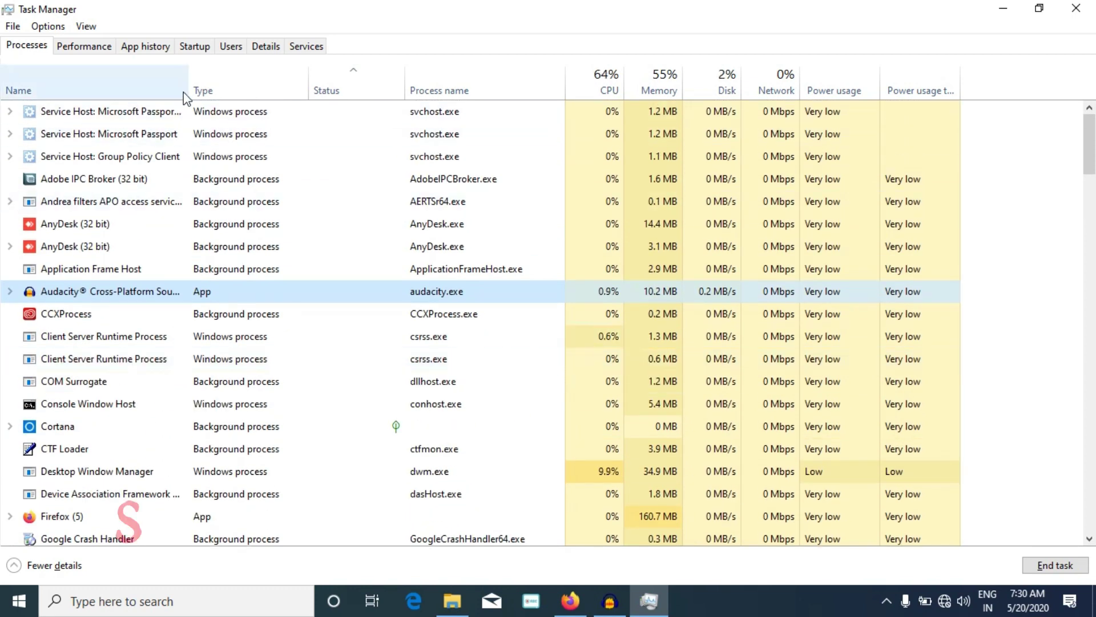
Step: View the startup programs and the available actions for AnyDesk, including Disable, without choosing one, and minimize Task Manager
left_click(203, 50)
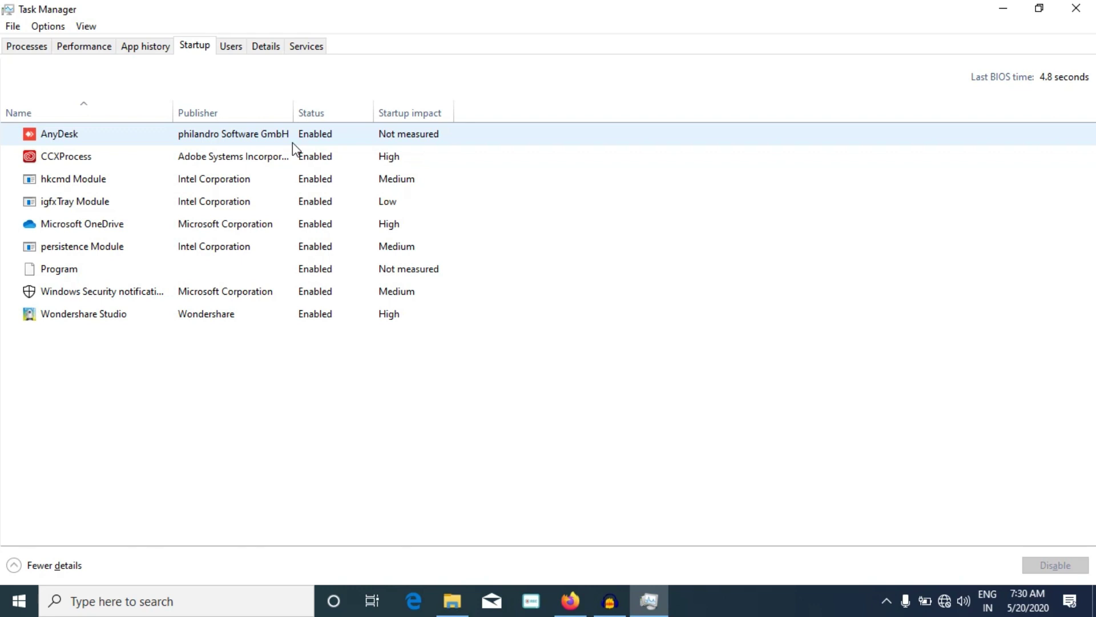
right_click(326, 127)
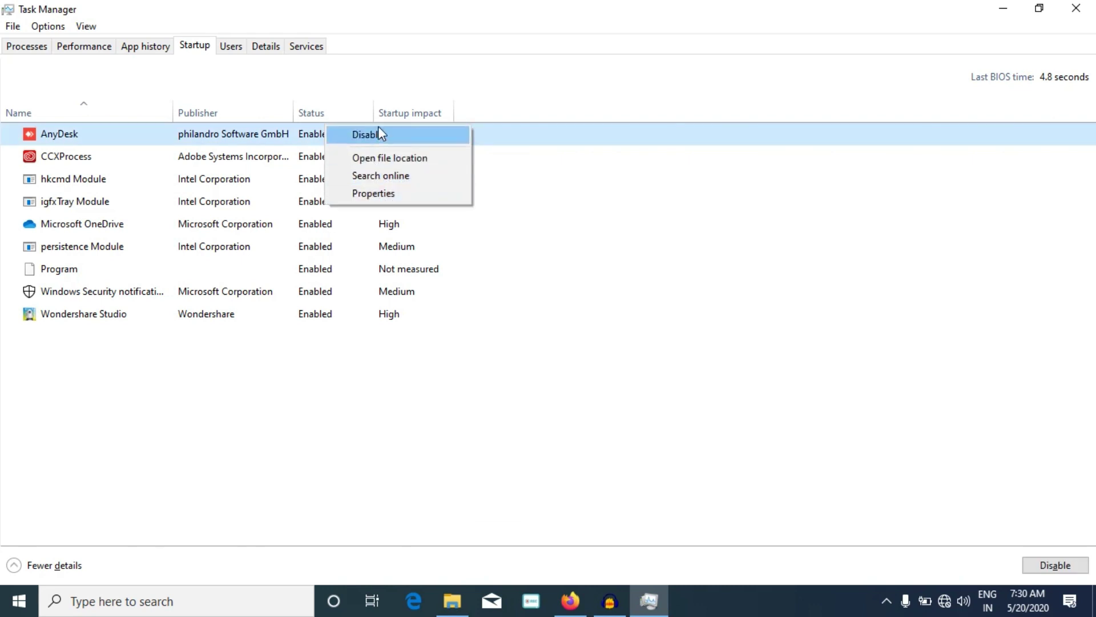
left_click(316, 388)
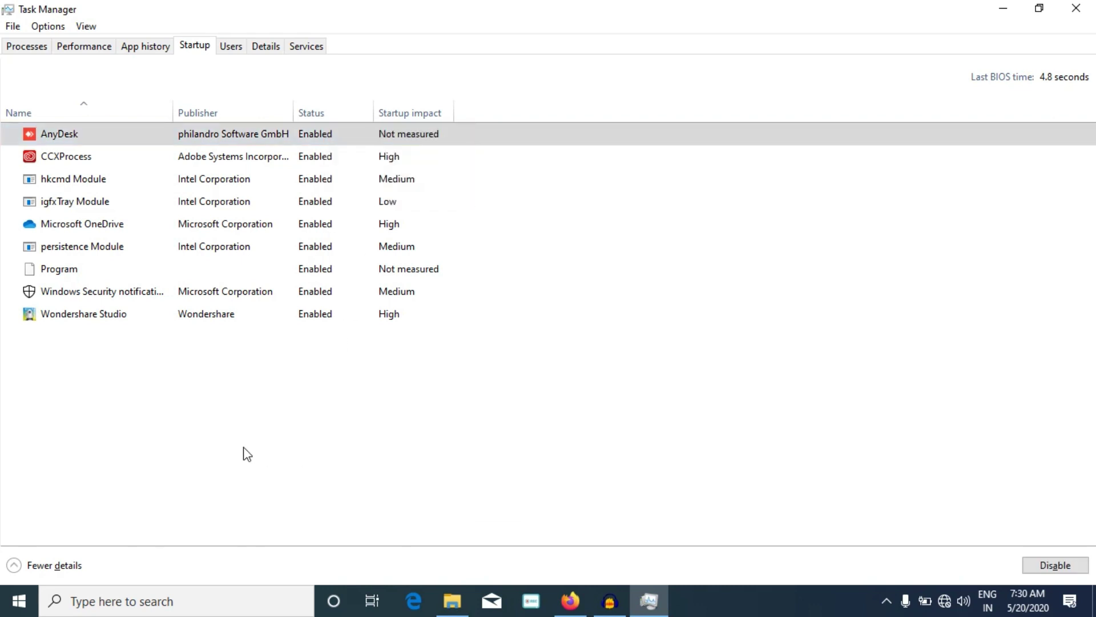
left_click(1003, 8)
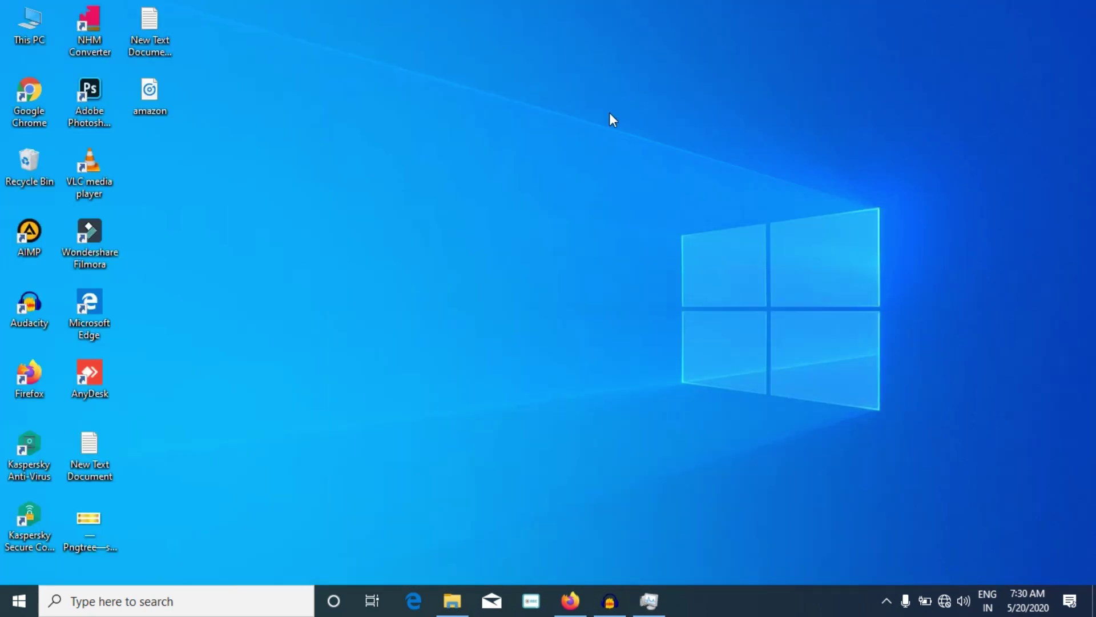